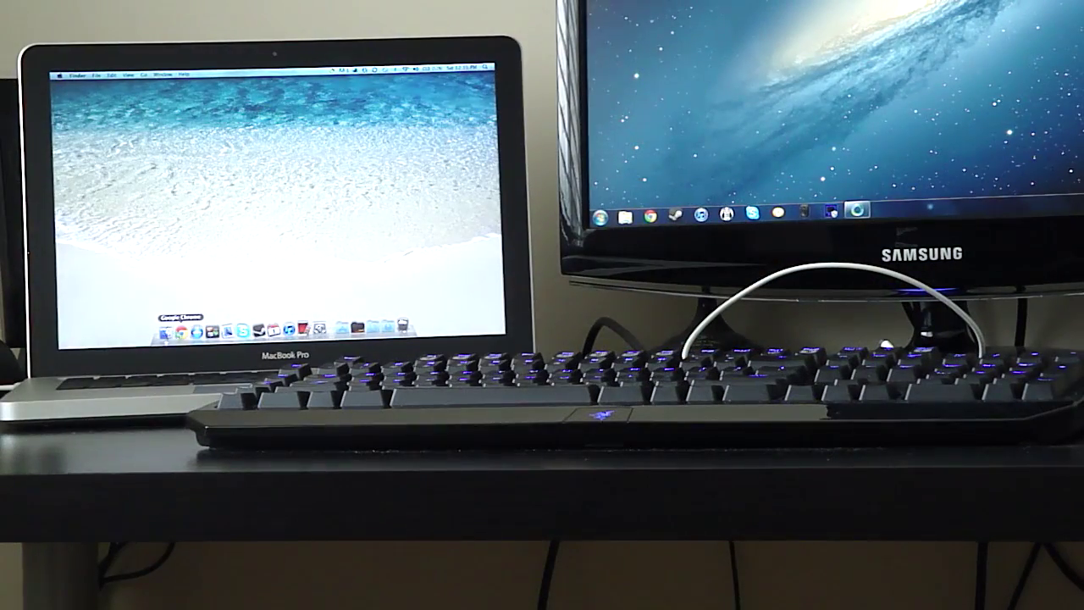
# Step: Open Chrome on the MacBook, close and reopen its window, then launch Chrome on Windows
pyautogui.click(182, 331)
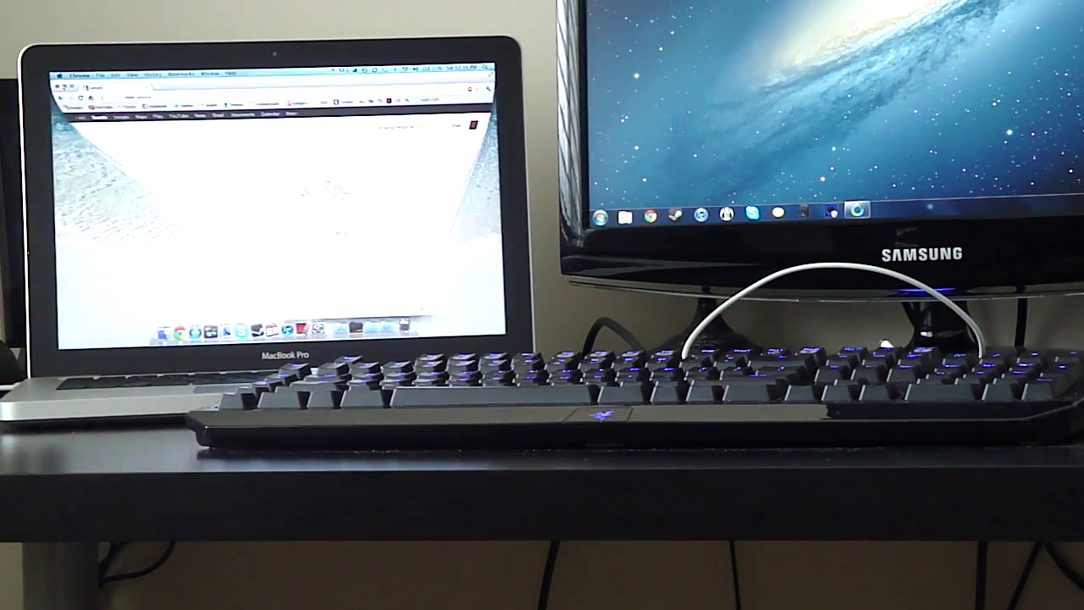
pyautogui.press('super+w')
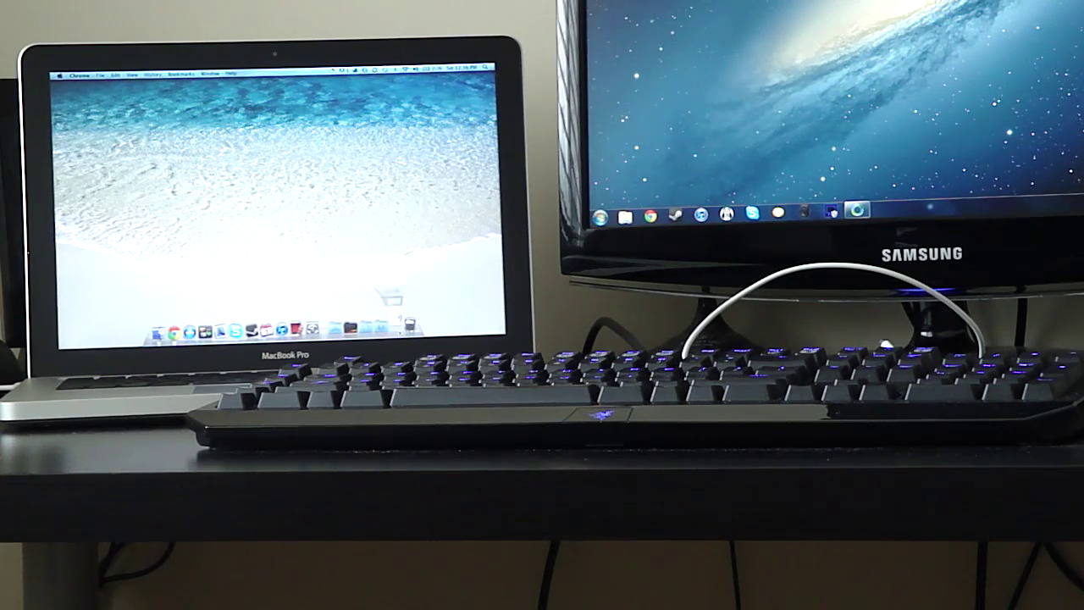
pyautogui.press('super+n')
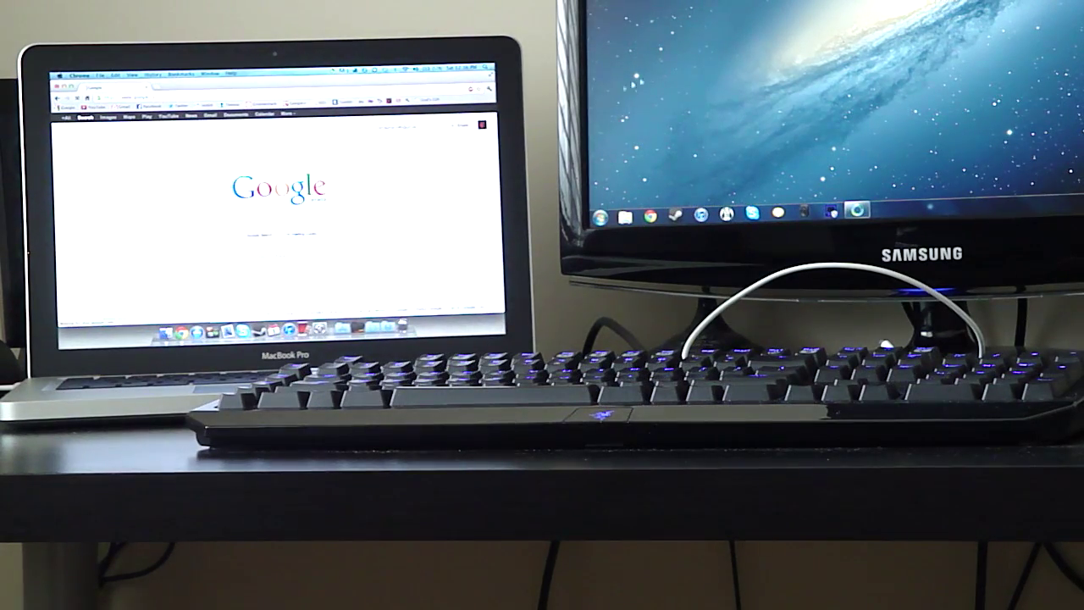
pyautogui.click(663, 207)
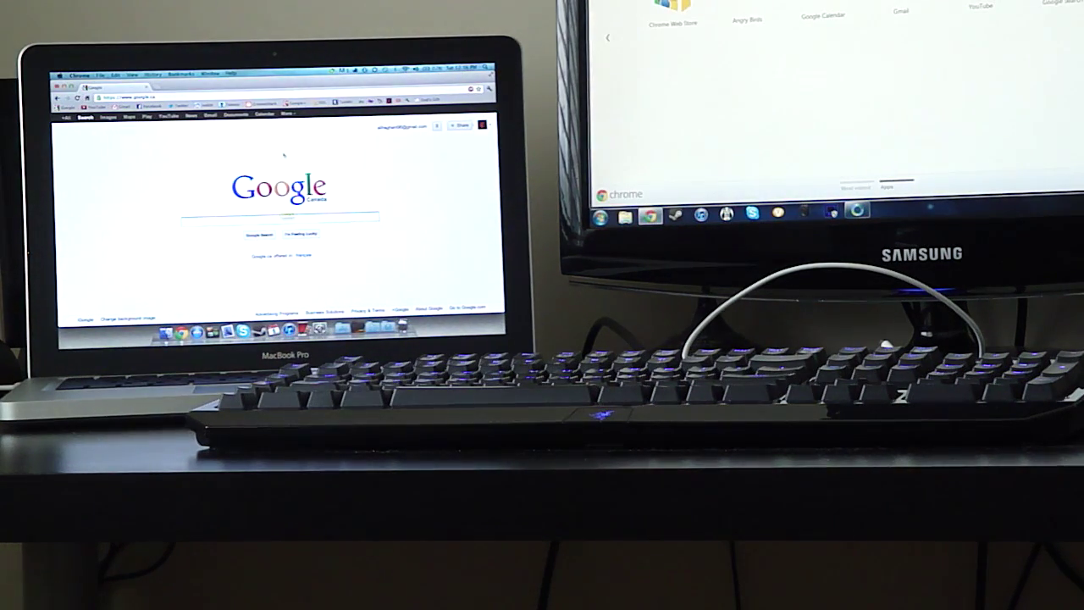
# Step: Load youtube.com on the MacBook, visit the account's own channel, then quit Chrome
pyautogui.write('www.youtube.com')
pyautogui.press('Return')
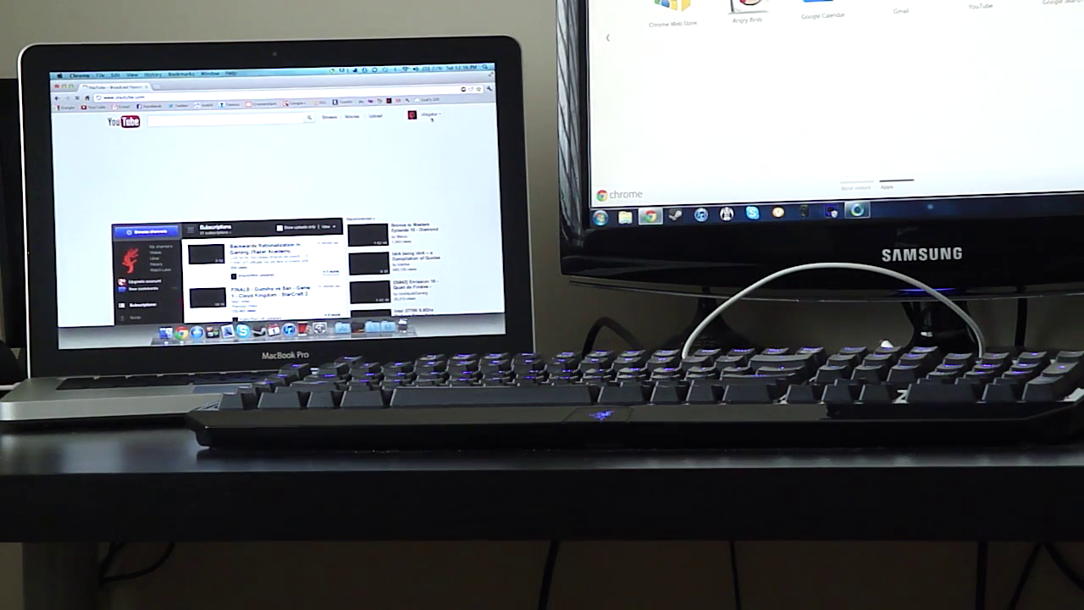
pyautogui.click(430, 116)
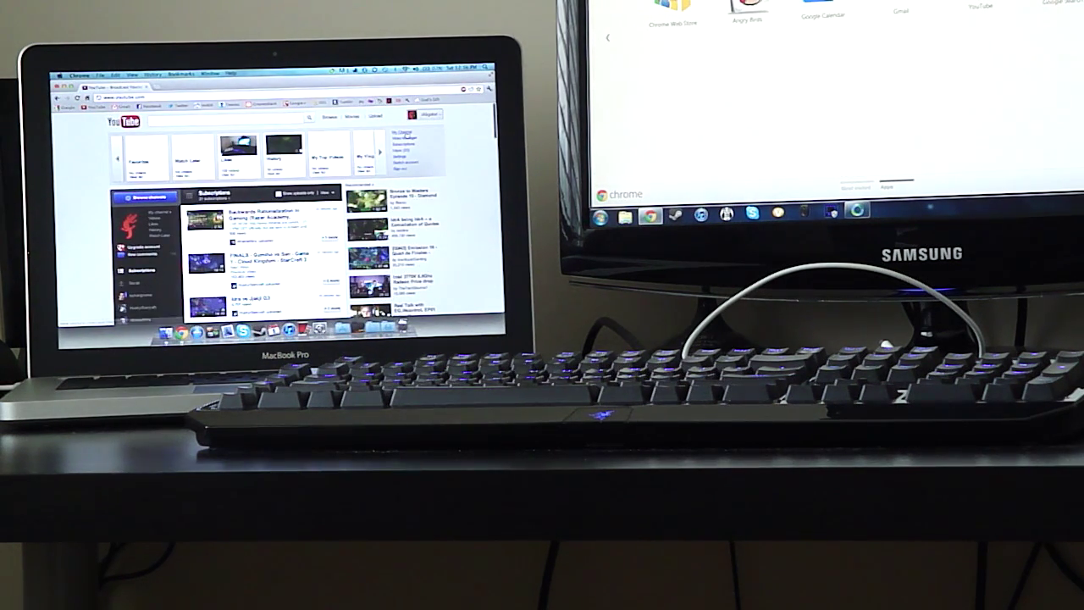
pyautogui.click(401, 132)
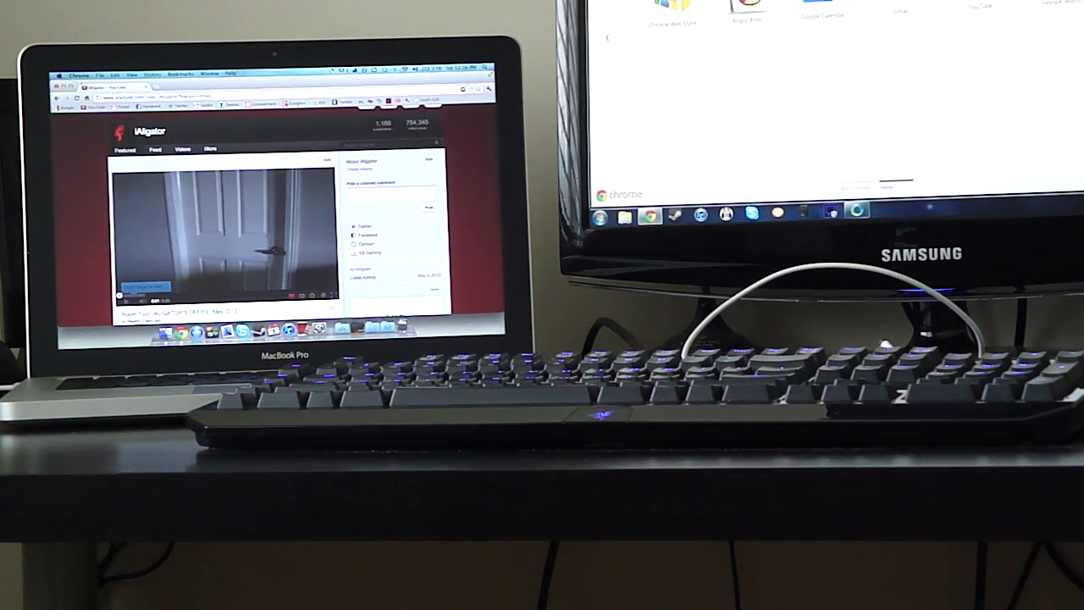
pyautogui.click(77, 76)
pyautogui.click(88, 179)
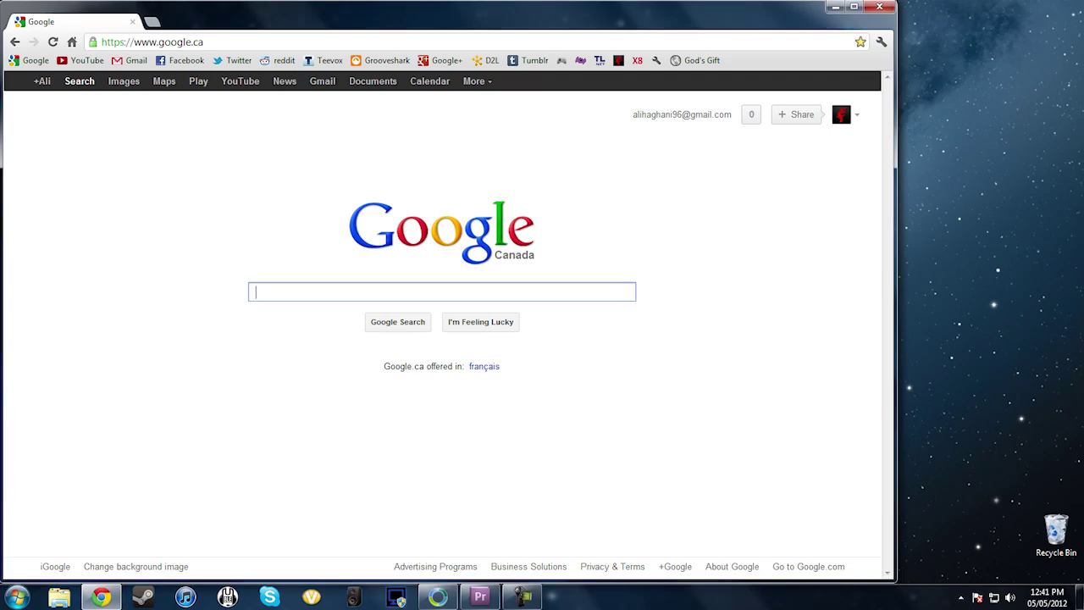
# Step: Search Google for 'synergy' and open the synergy-foss.org download page
pyautogui.write('sy')
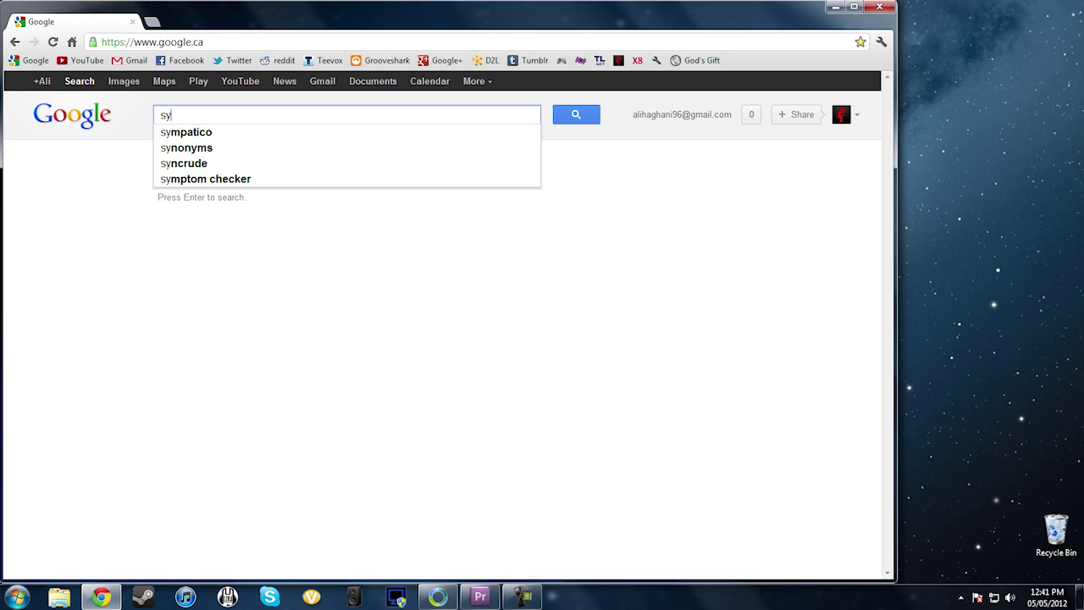
pyautogui.write('ngergy')
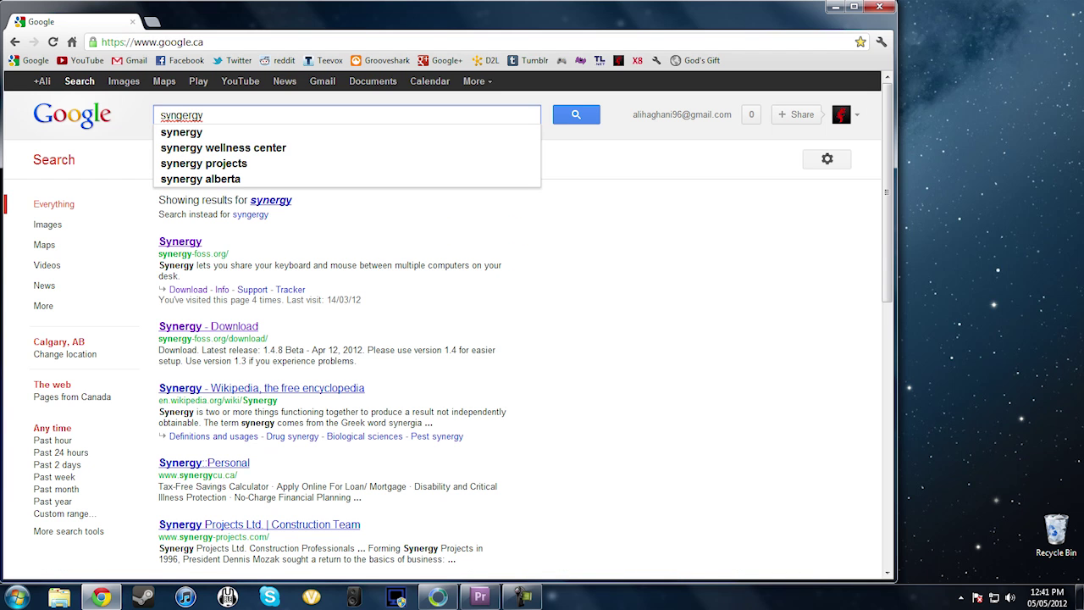
pyautogui.press('BackSpace')
pyautogui.press('BackSpace')
pyautogui.press('BackSpace')
pyautogui.press('BackSpace')
pyautogui.press('BackSpace')
pyautogui.write('er')
pyautogui.press('Down')
pyautogui.press('Return')
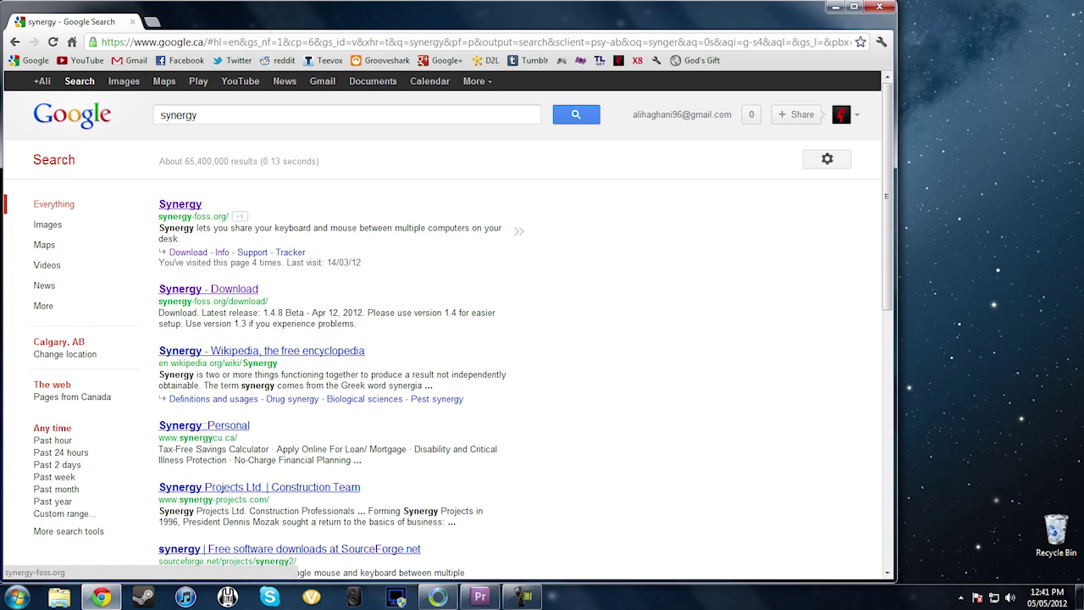
pyautogui.click(179, 204)
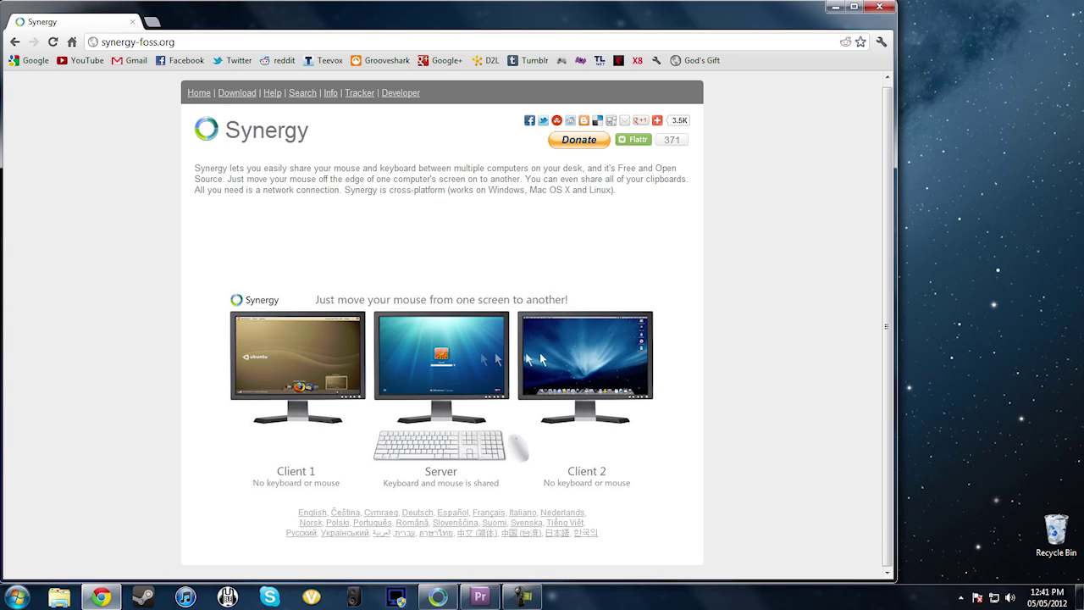
pyautogui.click(236, 92)
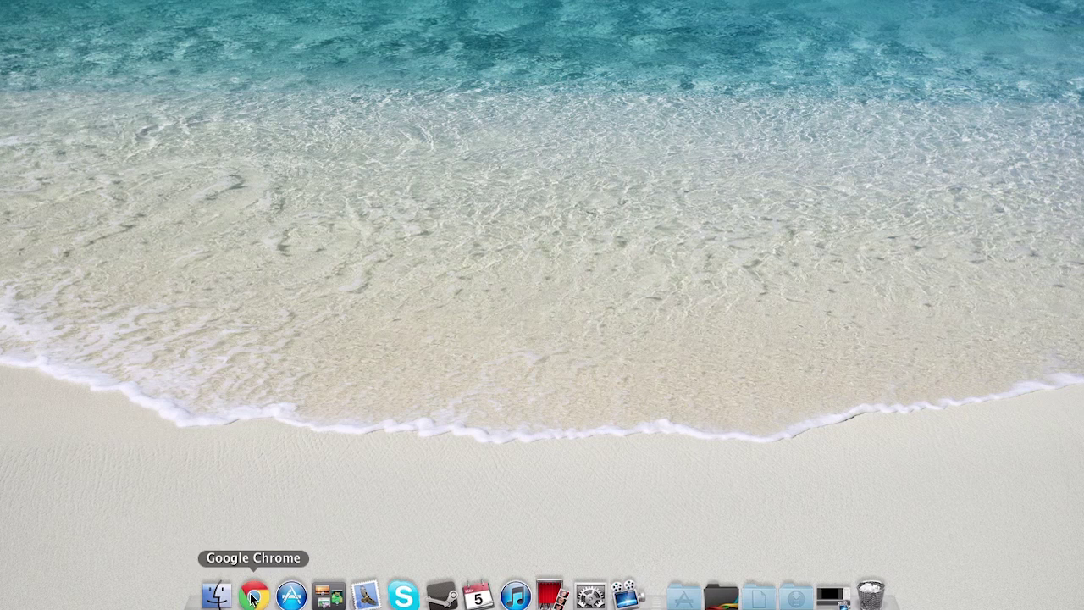
# Step: In Chrome on the MacBook, search 'synergy' and open the synergy-foss.org download page
pyautogui.click(252, 597)
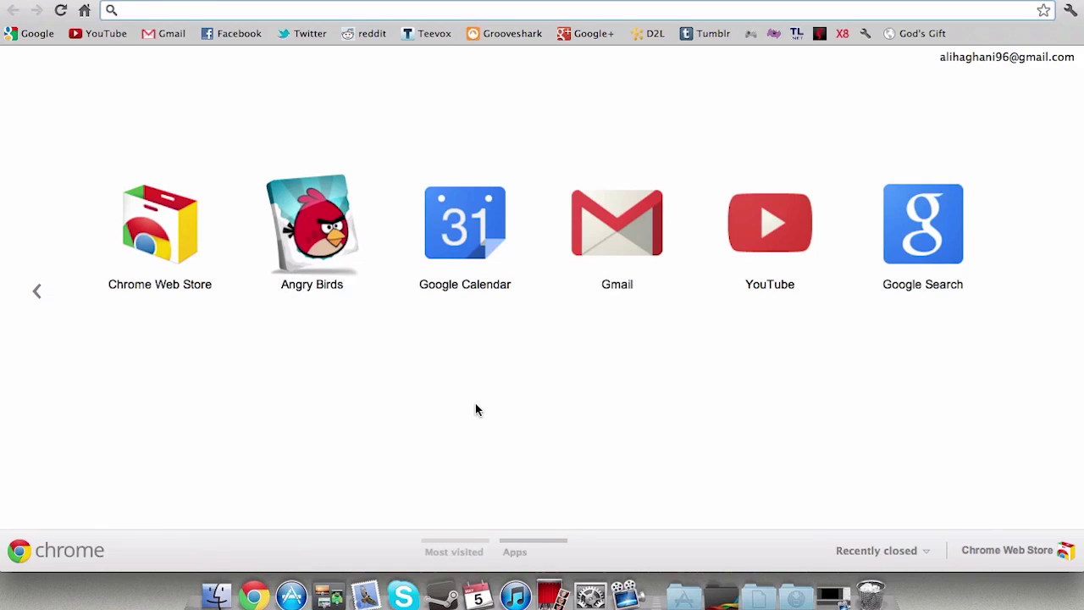
pyautogui.write('synerf')
pyautogui.press('BackSpace')
pyautogui.write('gy')
pyautogui.press('Return')
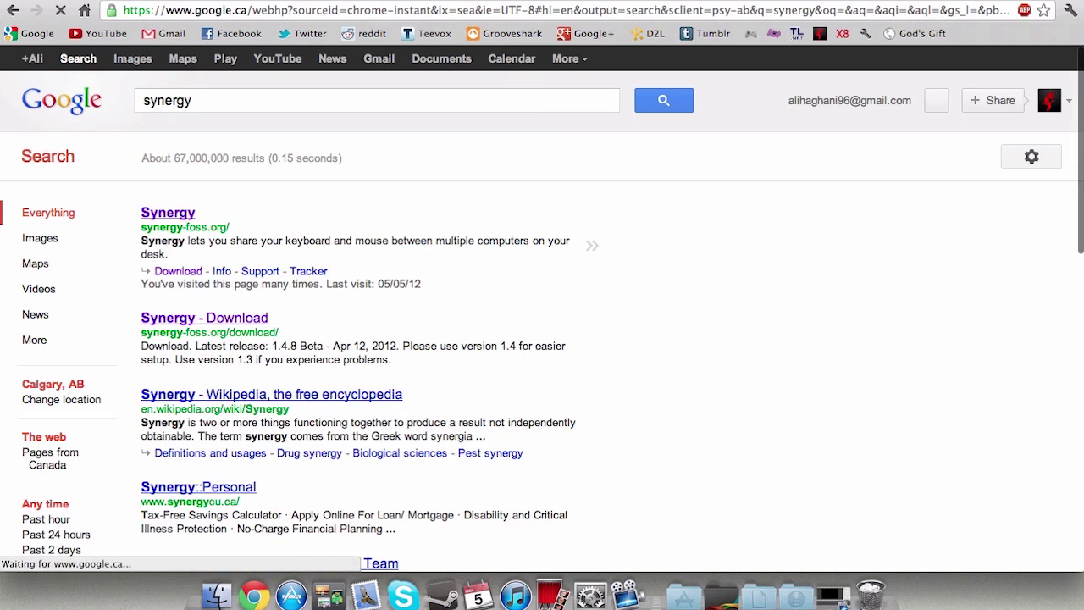
pyautogui.click(168, 212)
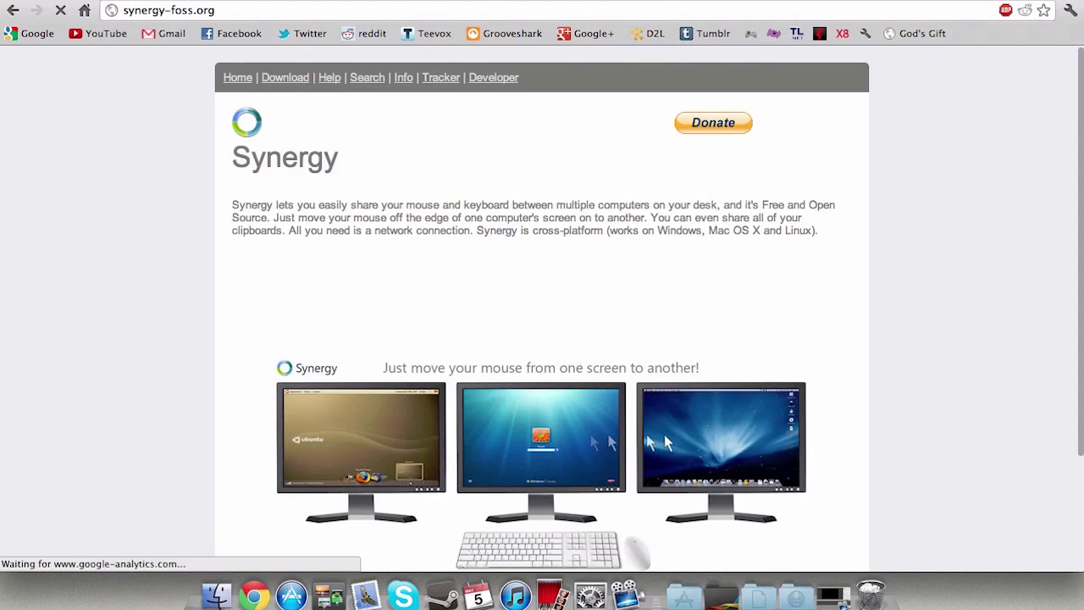
pyautogui.click(285, 77)
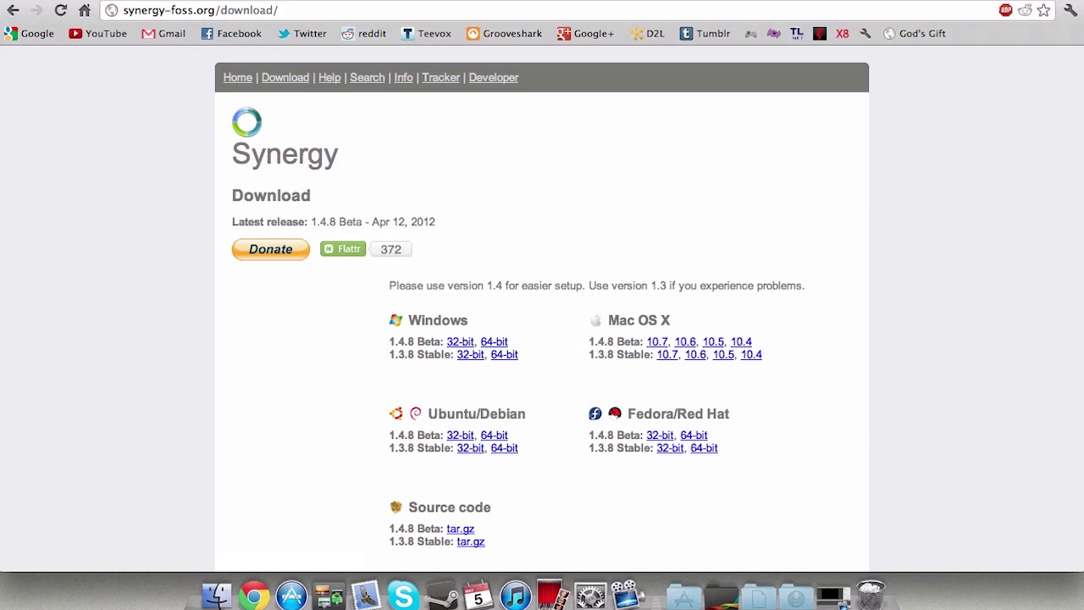
# Step: Launch the installed Synergy app from the Dock's Applications stack
pyautogui.click(683, 596)
pyautogui.scroll(-5, 703, 447)
pyautogui.scroll(-5, 703, 448)
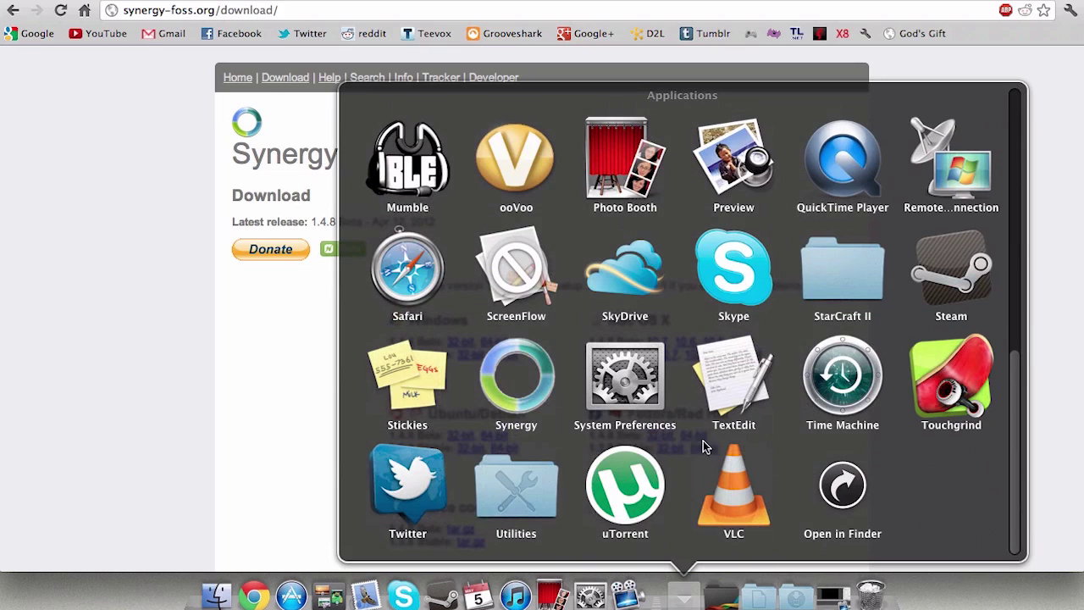
pyautogui.click(517, 374)
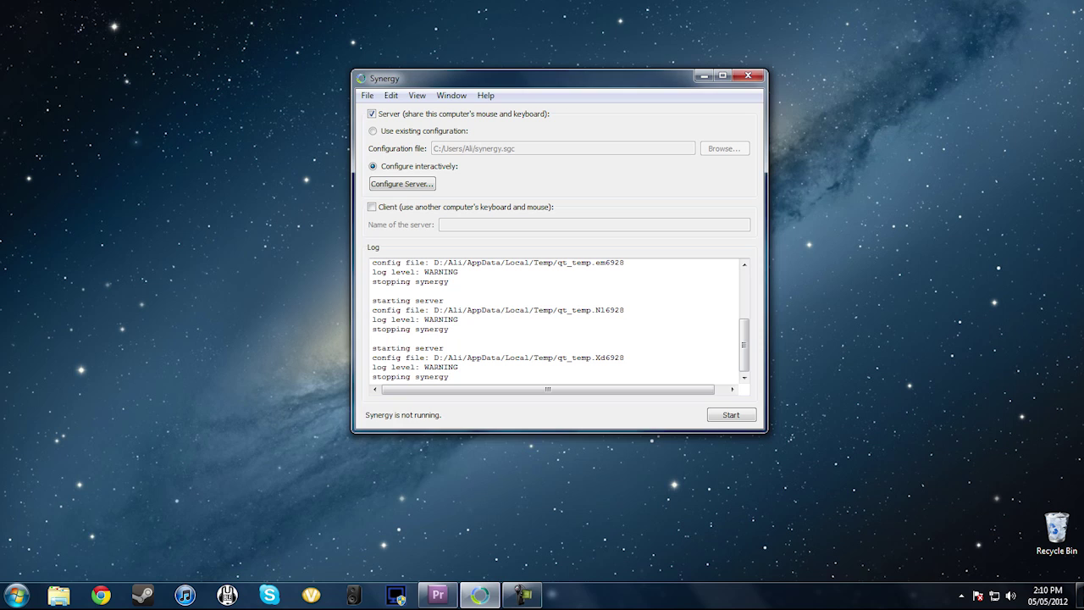
# Step: Open Server Configuration, shift the dialog aside and back, then view the Hotkeys tab
pyautogui.press('space')
pyautogui.moveTo(508, 73)
pyautogui.mouseDown()
pyautogui.moveTo(742, 150)
pyautogui.moveTo(803, 211)
pyautogui.mouseUp()
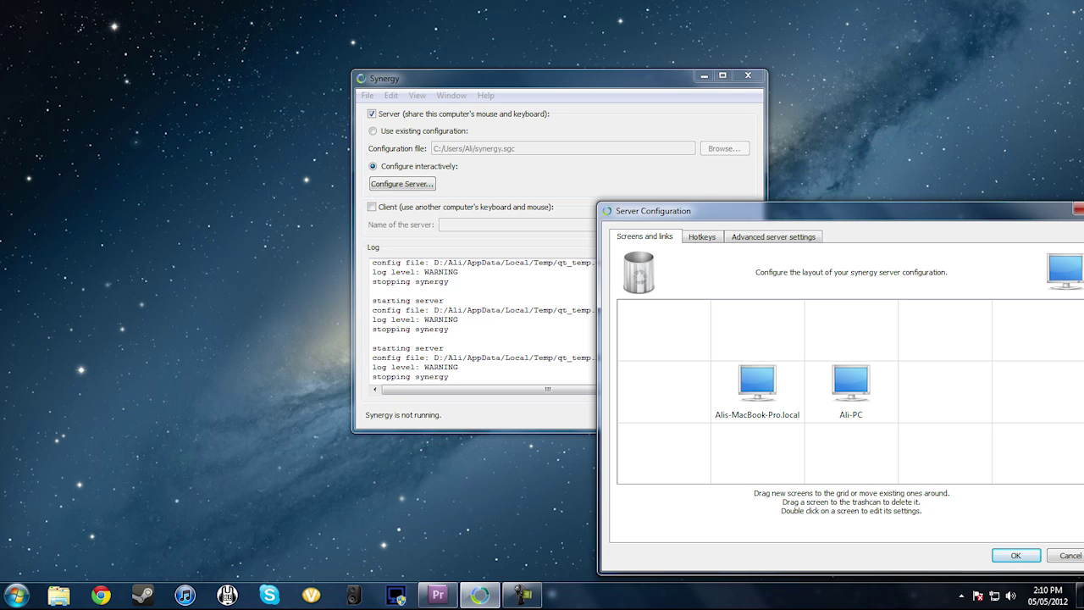
pyautogui.moveTo(678, 211); pyautogui.dragTo(412, 117)
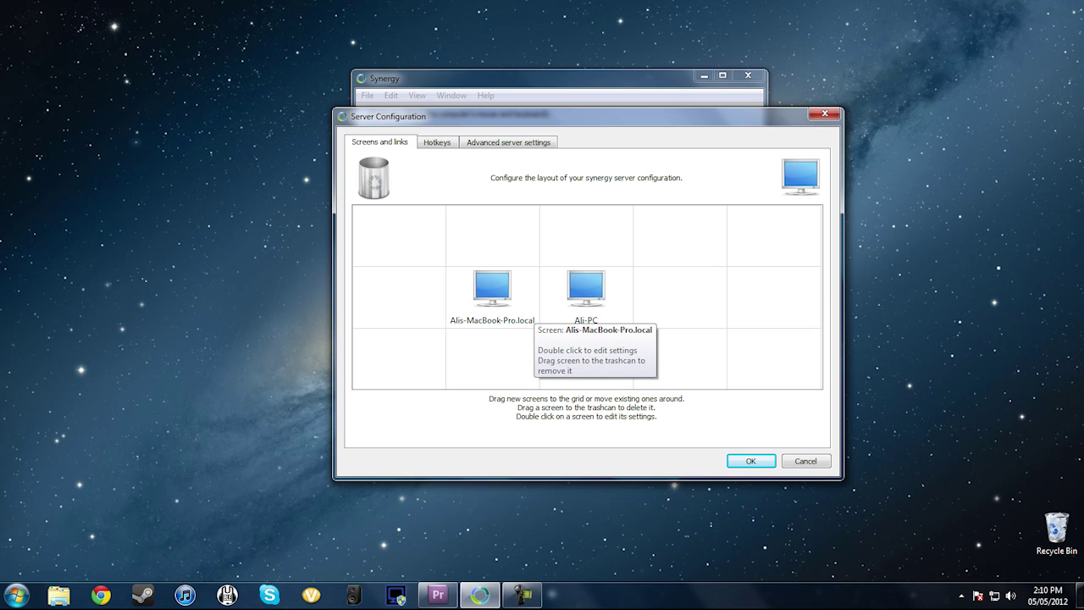
pyautogui.hotkey('ctrl', 'Tab')
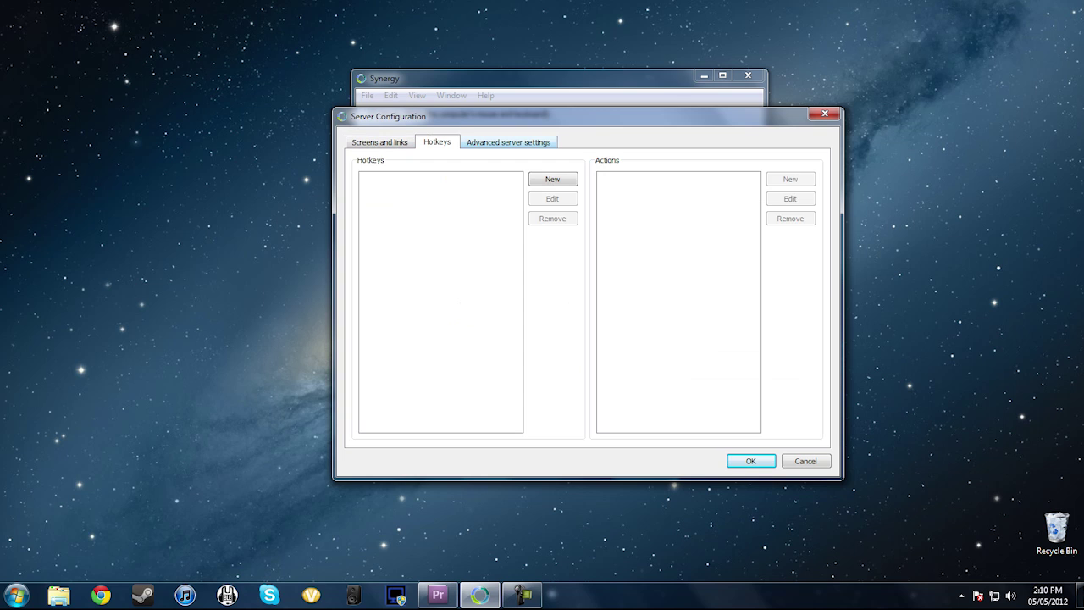
# Step: Check the Advanced server settings, return to Screens and links, and confirm with OK
pyautogui.hotkey('ctrl', 'Tab')
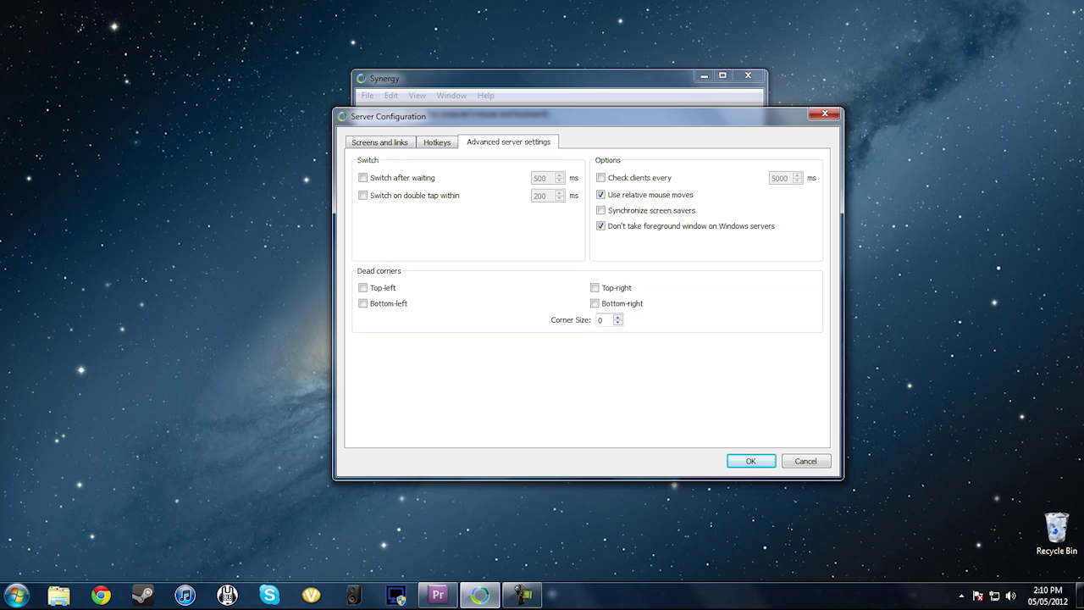
pyautogui.moveTo(509, 116); pyautogui.dragTo(461, 124)
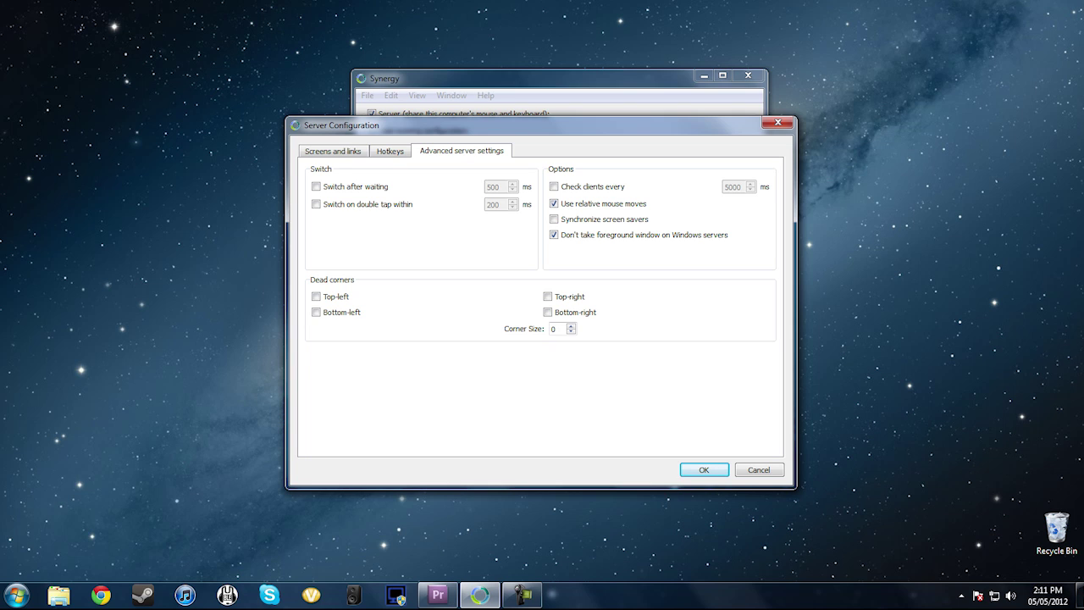
pyautogui.moveTo(508, 125); pyautogui.dragTo(516, 123)
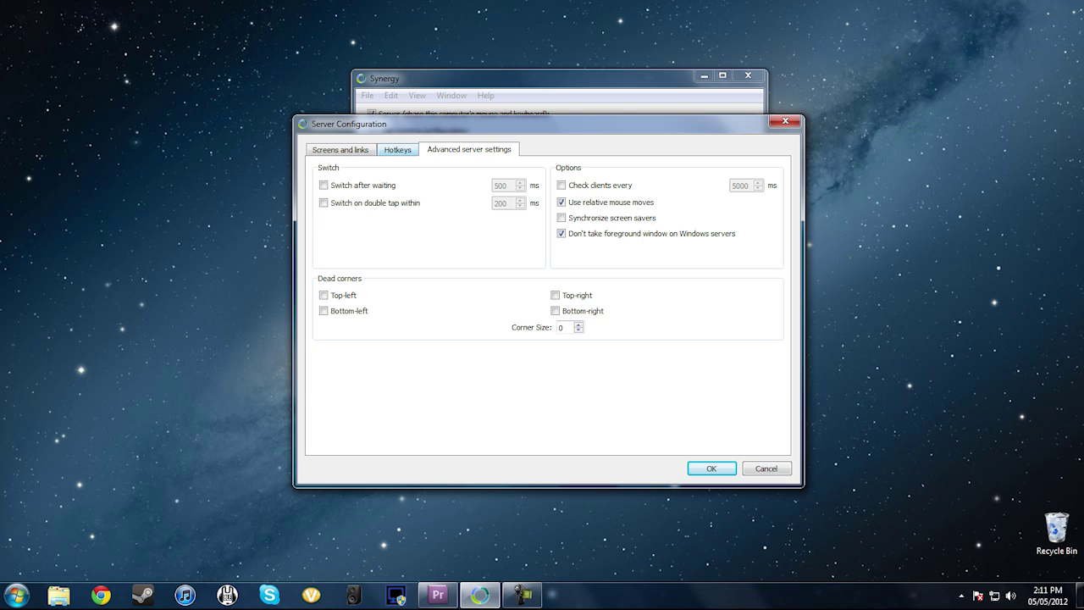
pyautogui.hotkey('ctrl', 'shift', 'Tab')
pyautogui.hotkey('ctrl', 'shift', 'Tab')
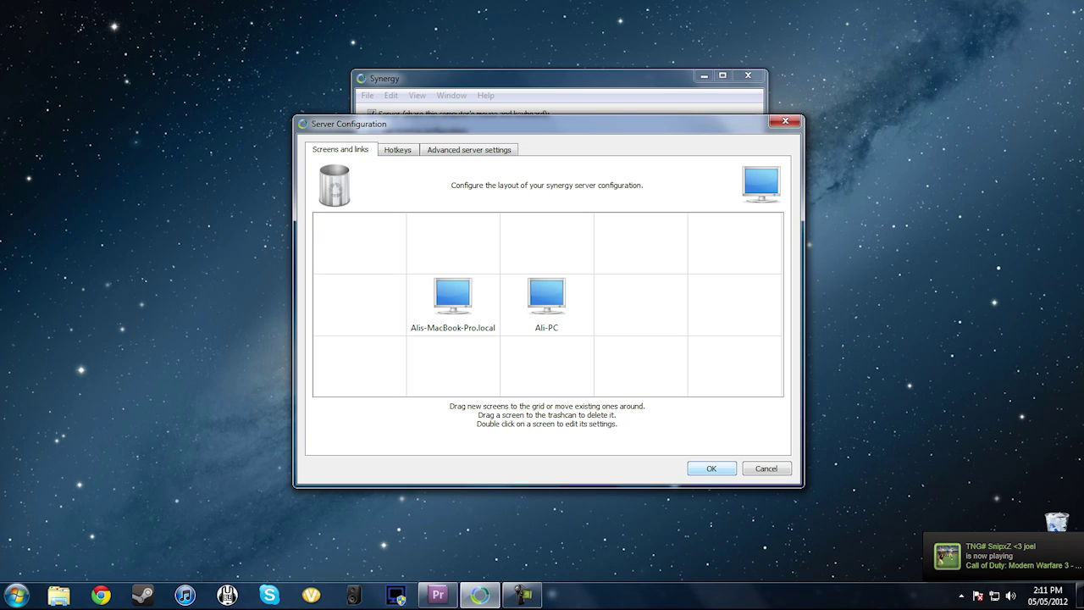
pyautogui.press('Return')
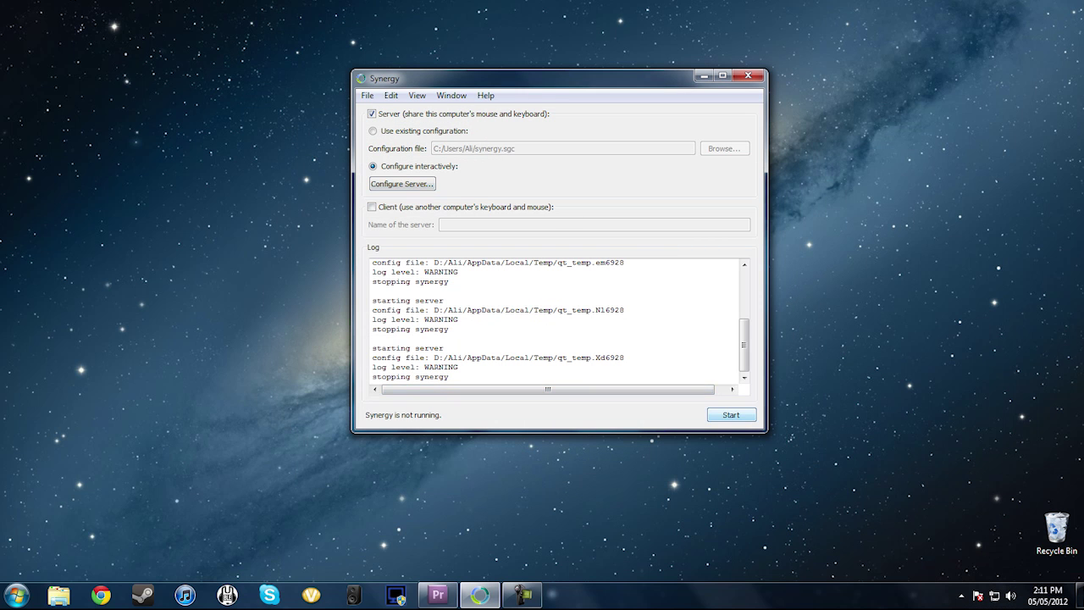
# Step: Start the Synergy server and launch Chrome from the MacBook's Dock
pyautogui.press('Return')
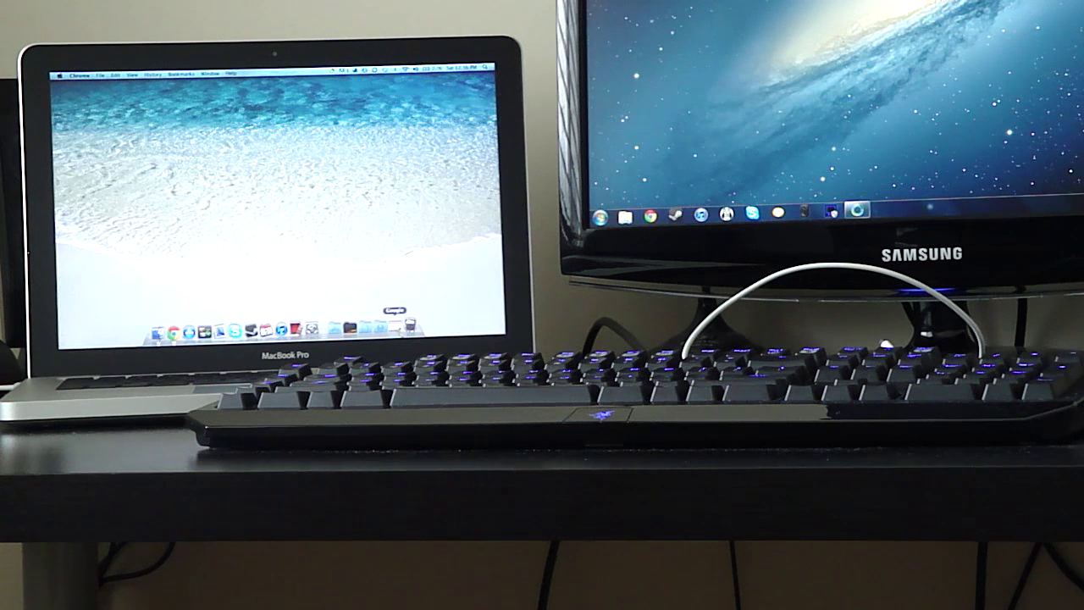
pyautogui.click(395, 325)
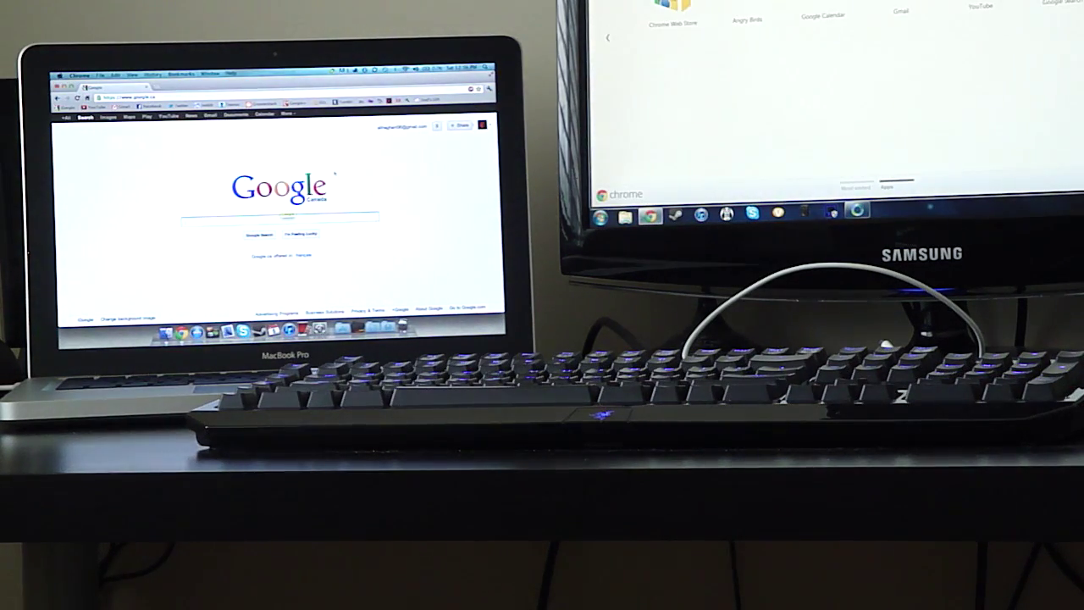
# Step: Visit YouTube and its account options on the MacBook, then quit Google Chrome
pyautogui.click(96, 107)
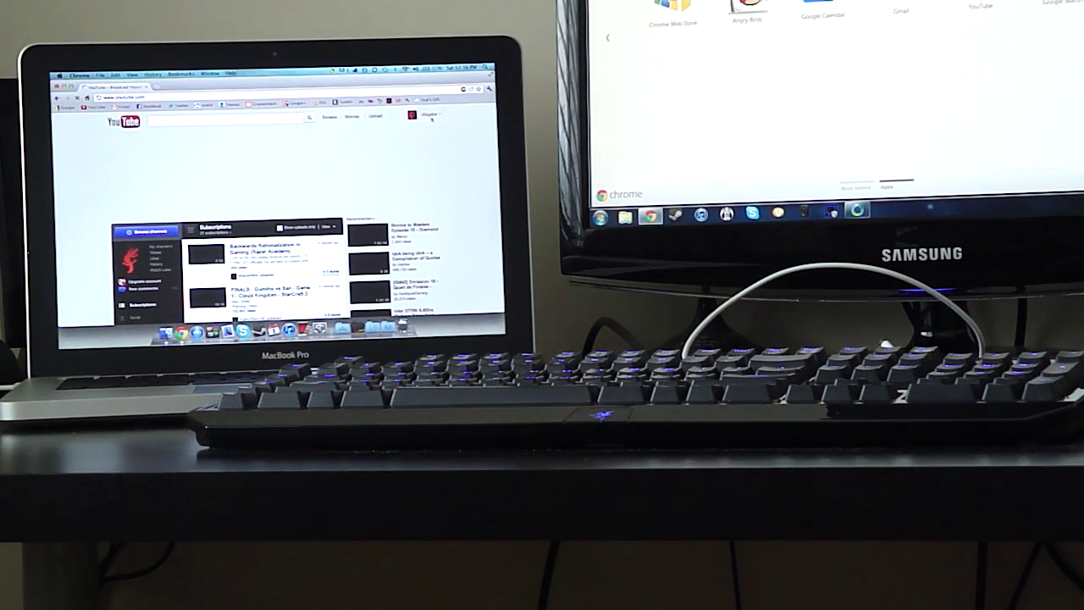
pyautogui.click(431, 115)
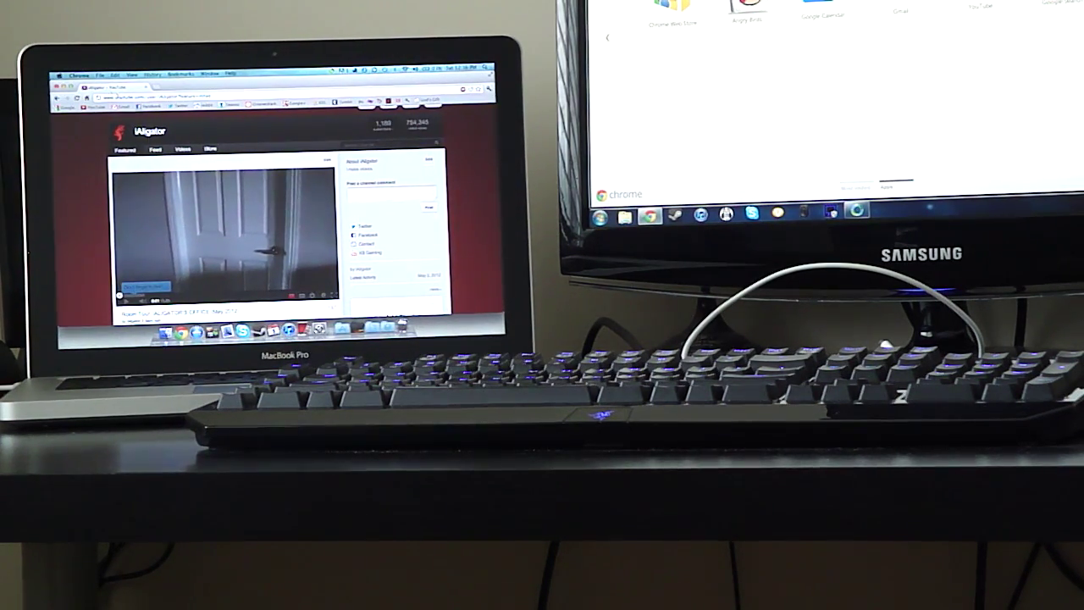
pyautogui.click(78, 75)
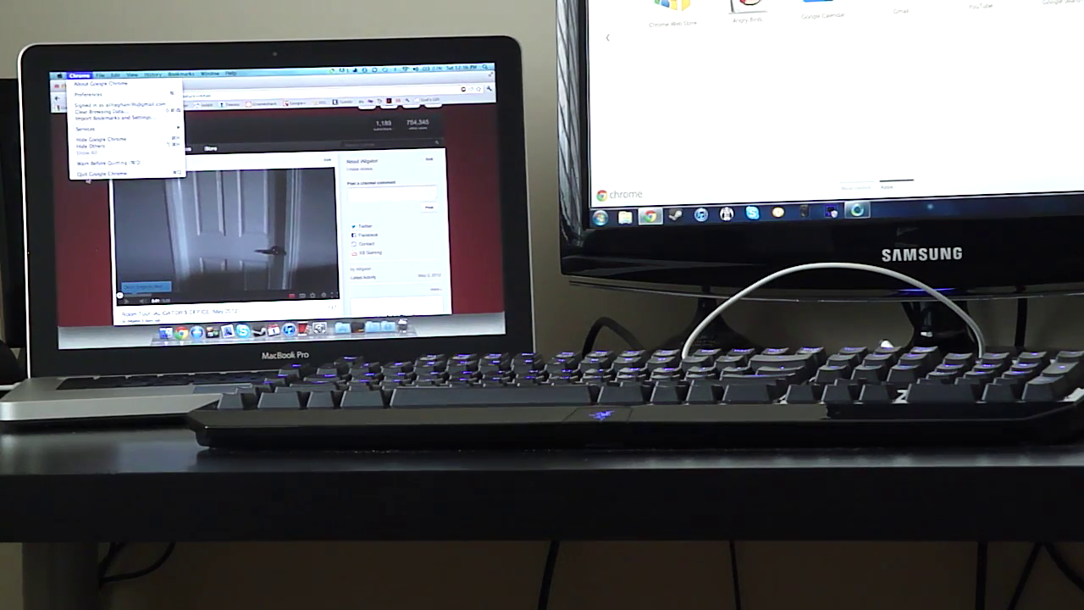
pyautogui.click(97, 173)
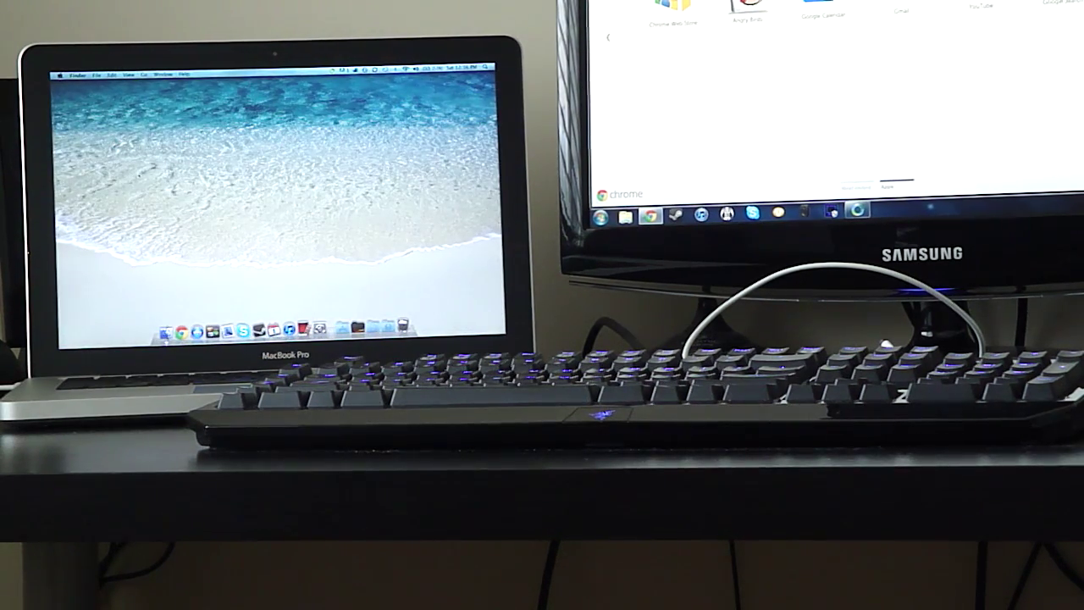